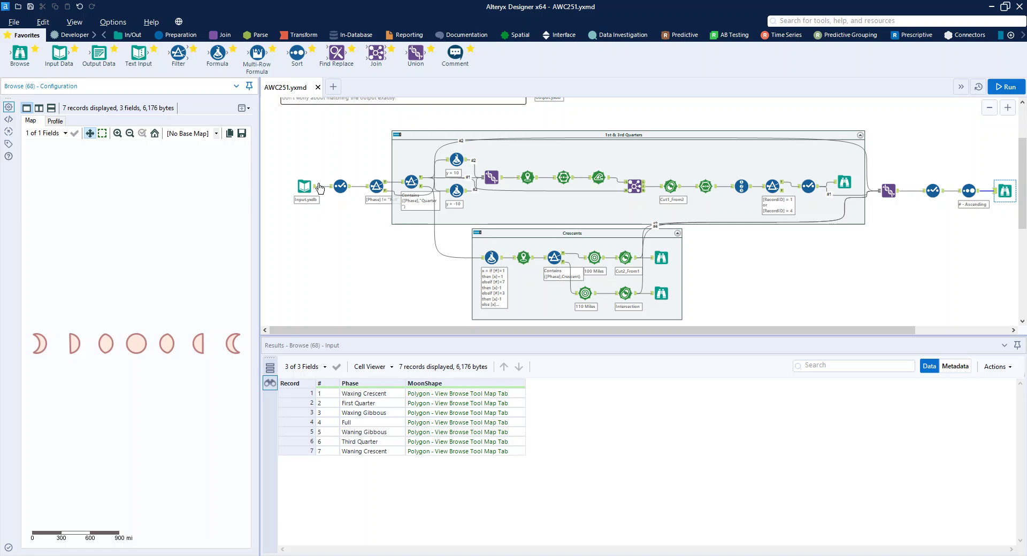
# Attach a Browse tool to the Input Data output, run the workflow, and view the input polygons on the map.
pyautogui.click(316, 189)
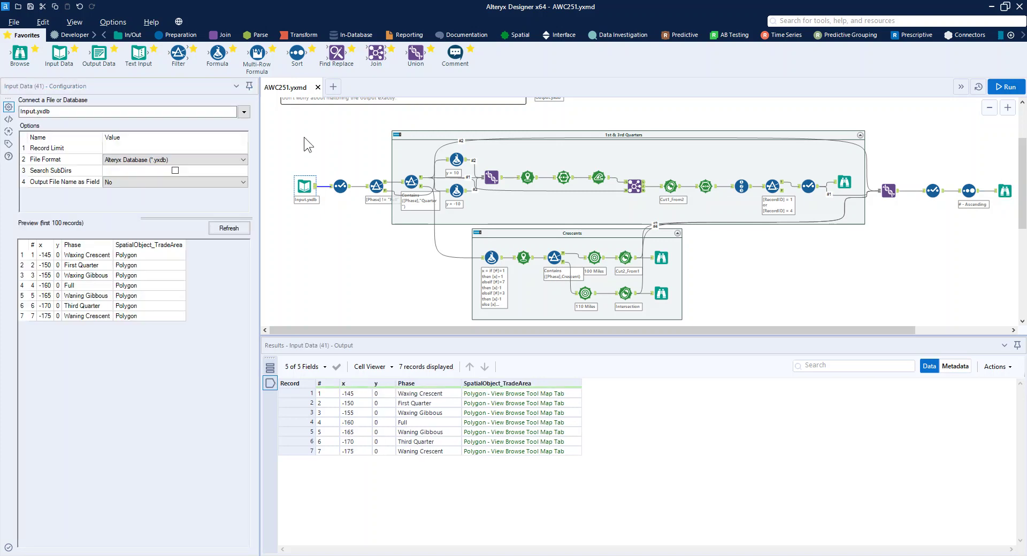
pyautogui.moveTo(20, 54); pyautogui.dragTo(333, 172)
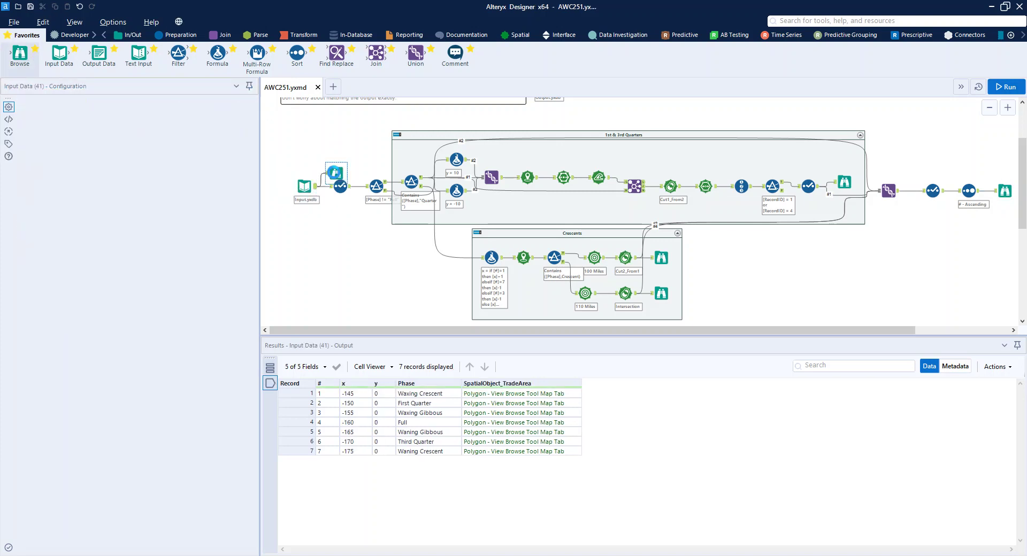
pyautogui.click(1002, 87)
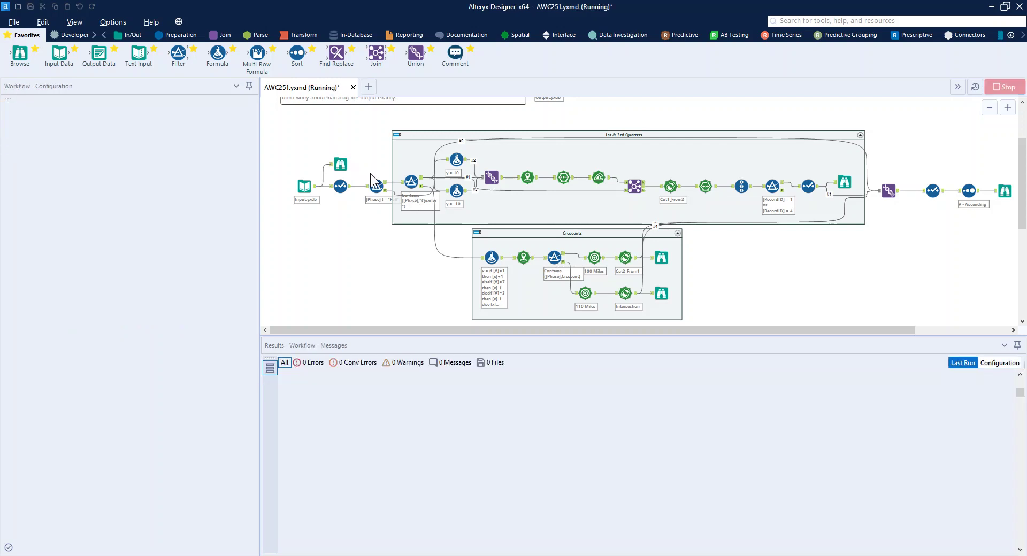
pyautogui.click(341, 165)
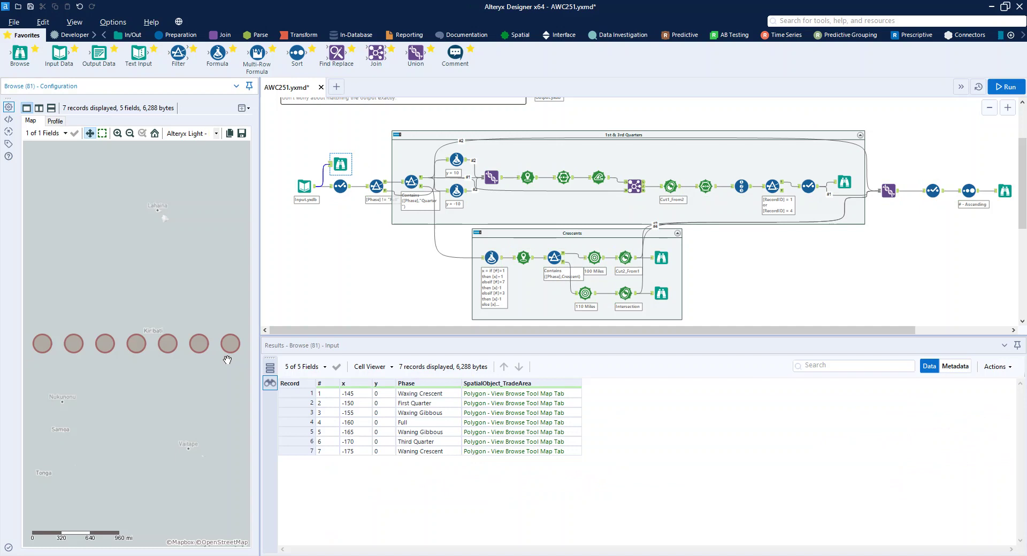
# Examine the Select tool's fields, the input map, and the two Phase filters, including the Quarter filter's true output.
pyautogui.click(342, 186)
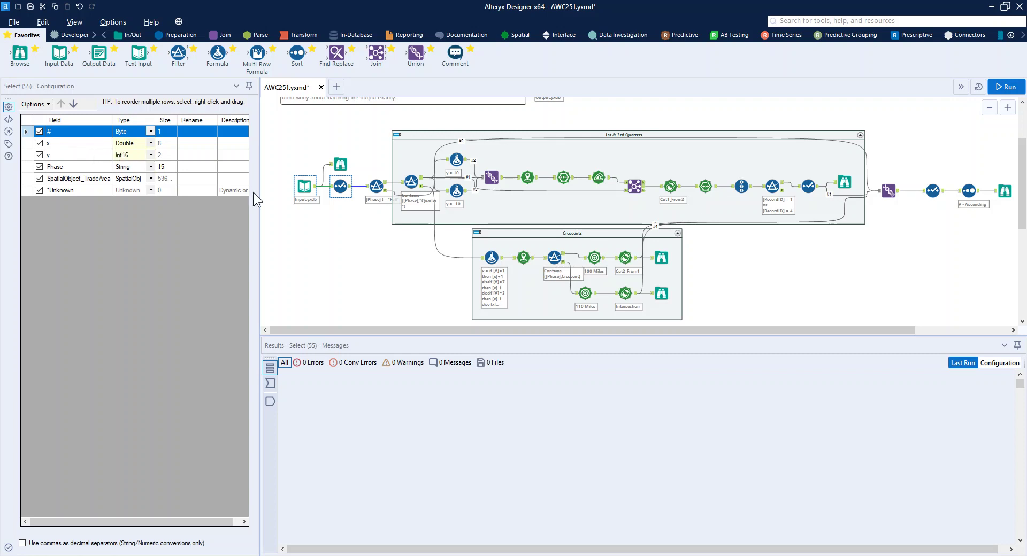
pyautogui.click(341, 165)
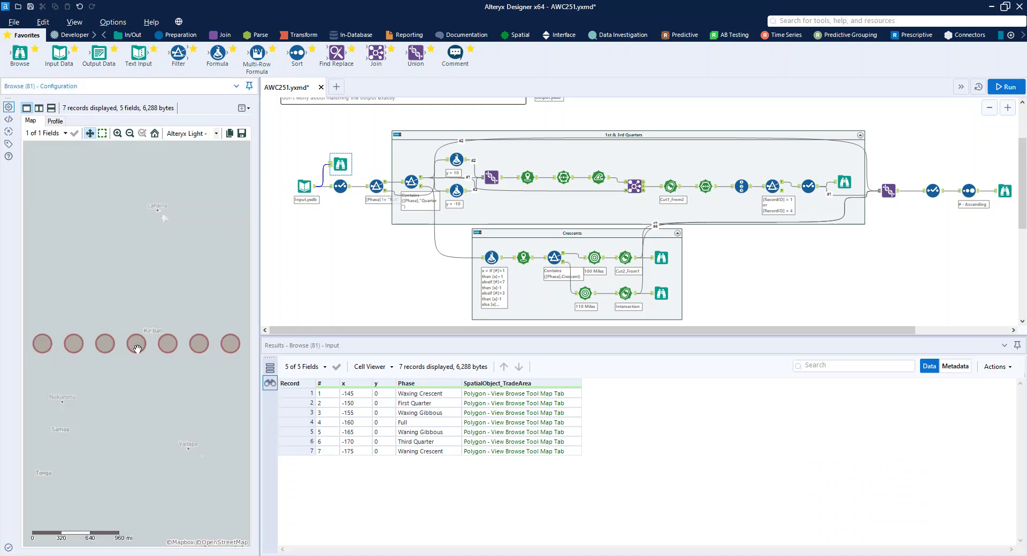
pyautogui.click(378, 187)
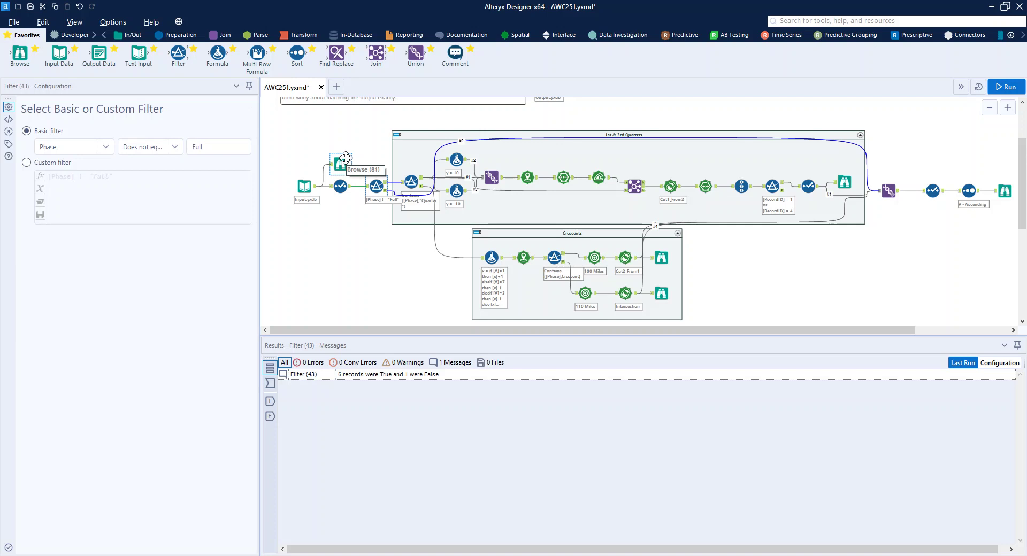
pyautogui.click(410, 176)
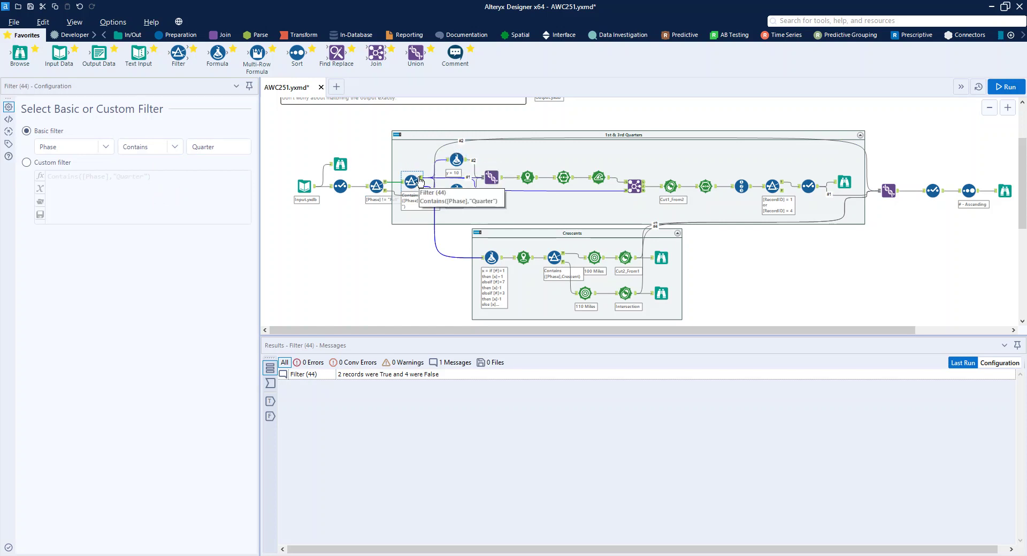
pyautogui.click(336, 169)
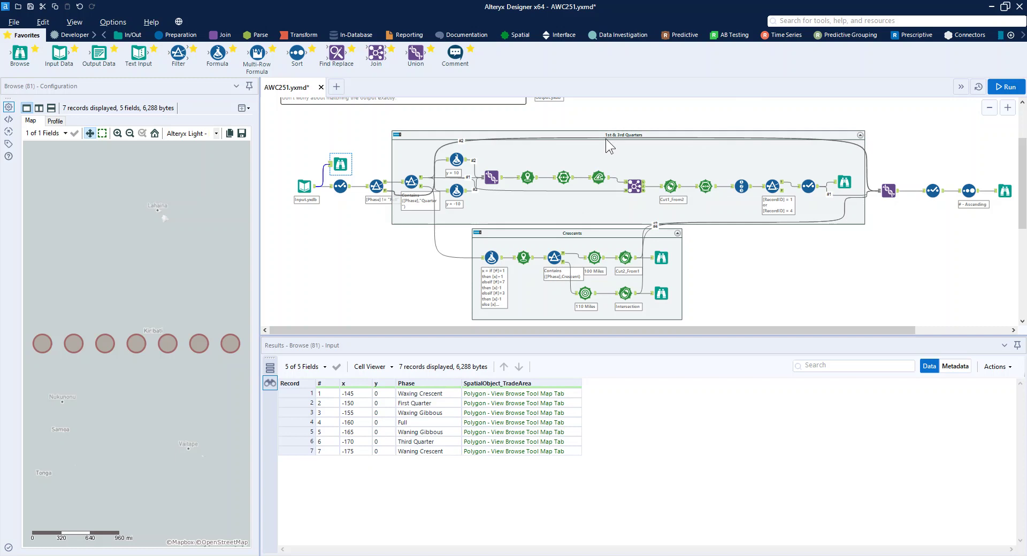
pyautogui.click(412, 181)
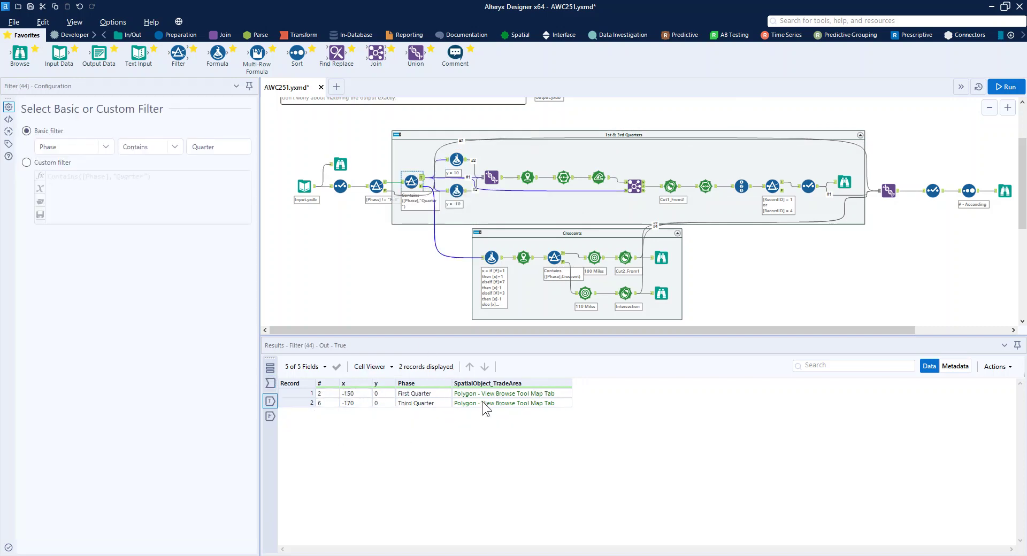
# Review the y Formula tools, Union, Create Points and Poly-Build settings and outputs in the 1st & 3rd Quarters container.
pyautogui.click(457, 160)
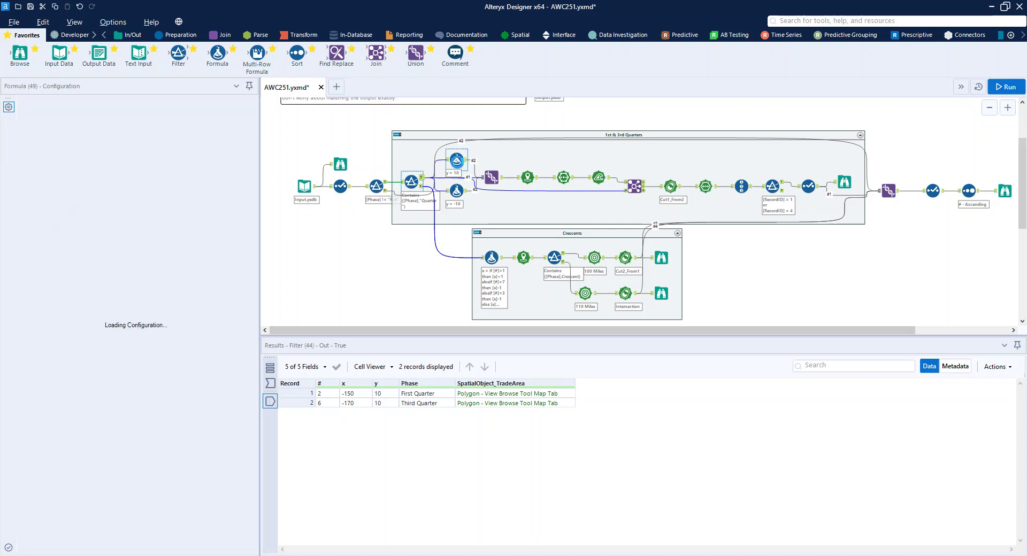
pyautogui.click(459, 199)
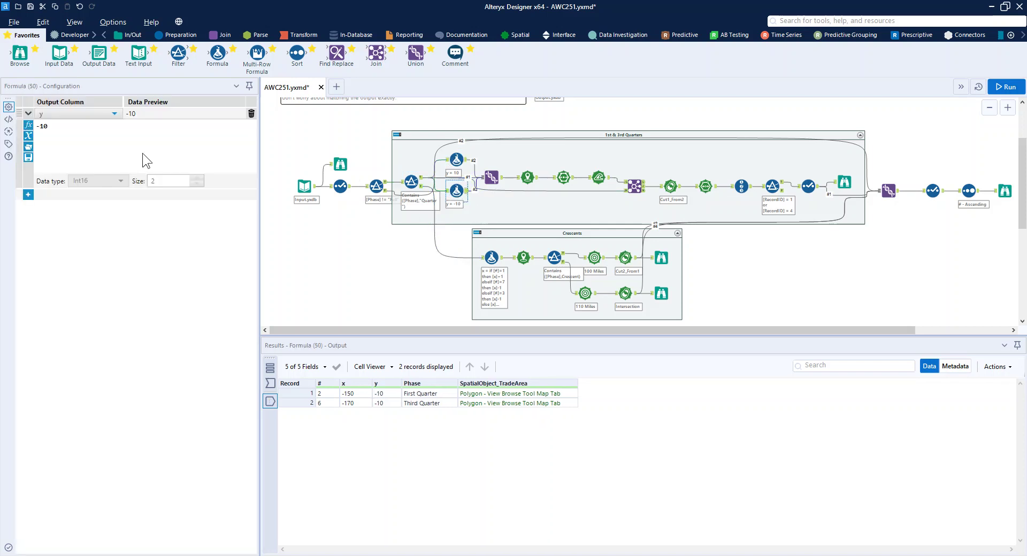
pyautogui.click(492, 175)
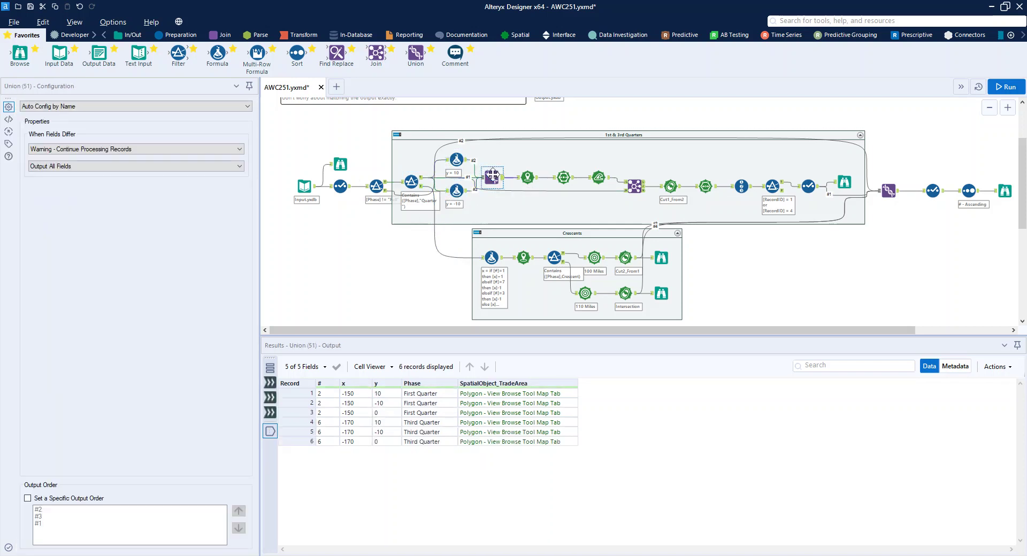
pyautogui.click(528, 174)
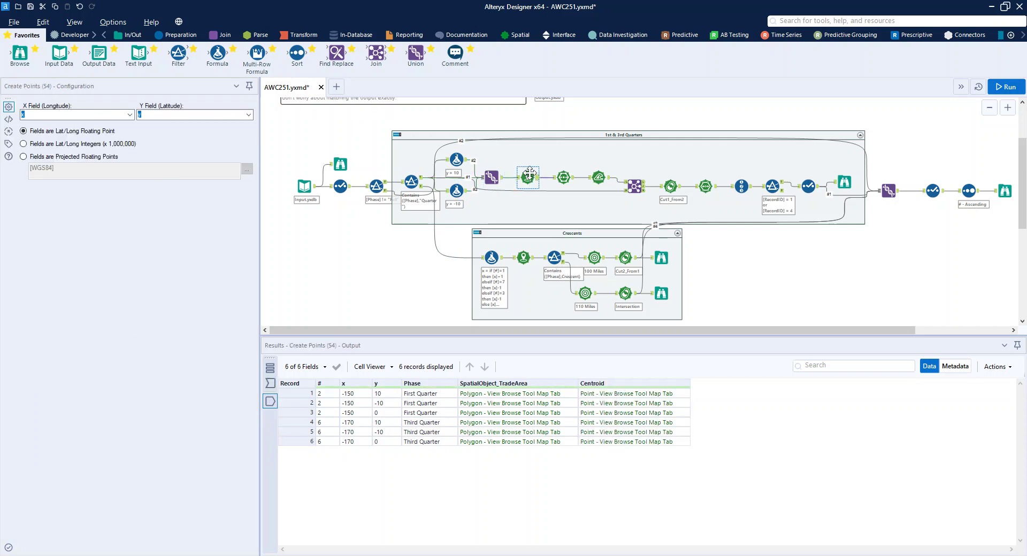
pyautogui.click(563, 175)
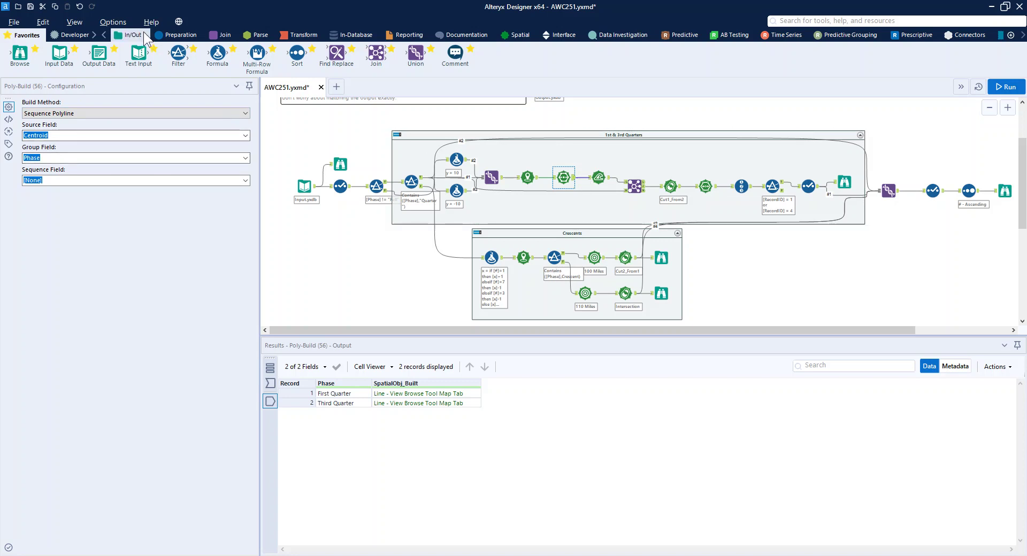
# Attach Browse tools to the Poly-Build and Buffer outputs, run the workflow, and view both resulting maps.
pyautogui.moveTo(20, 53); pyautogui.dragTo(595, 160)
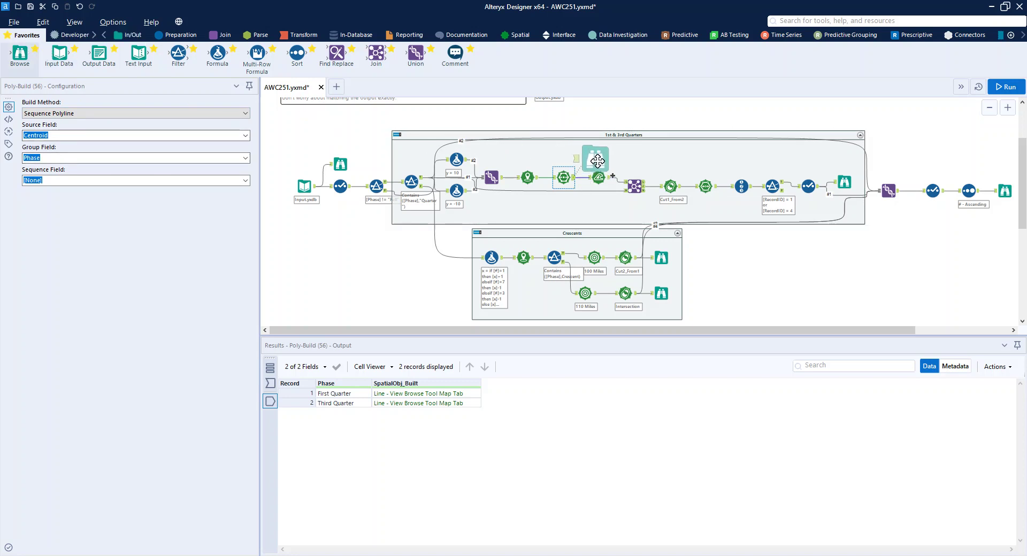
pyautogui.moveTo(20, 54); pyautogui.dragTo(652, 155)
pyautogui.click(1015, 85)
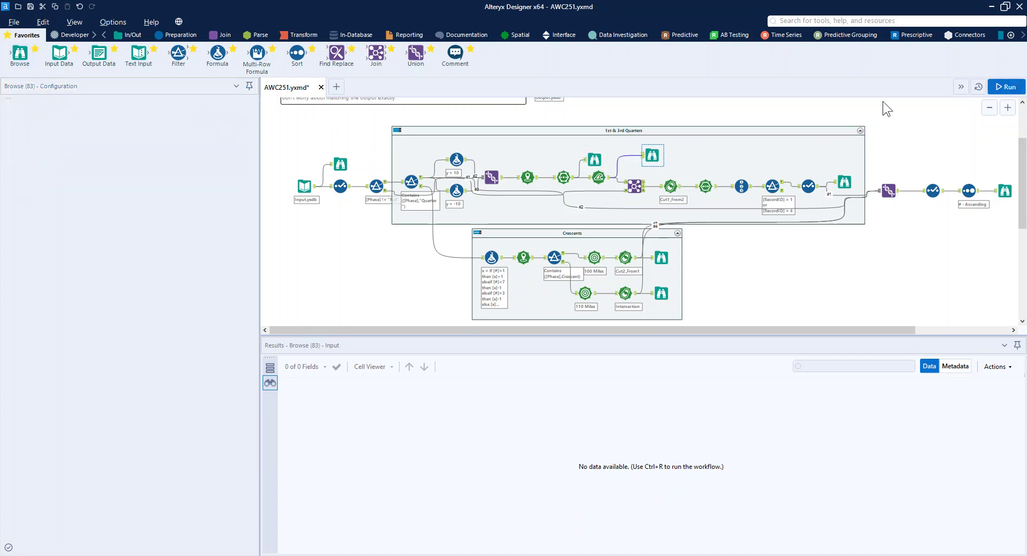
pyautogui.click(595, 159)
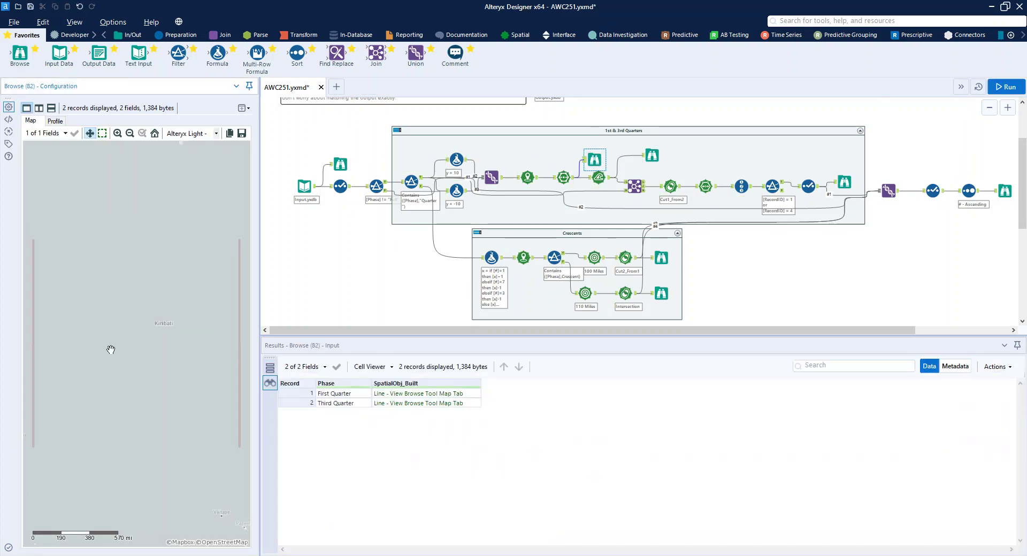
pyautogui.click(652, 154)
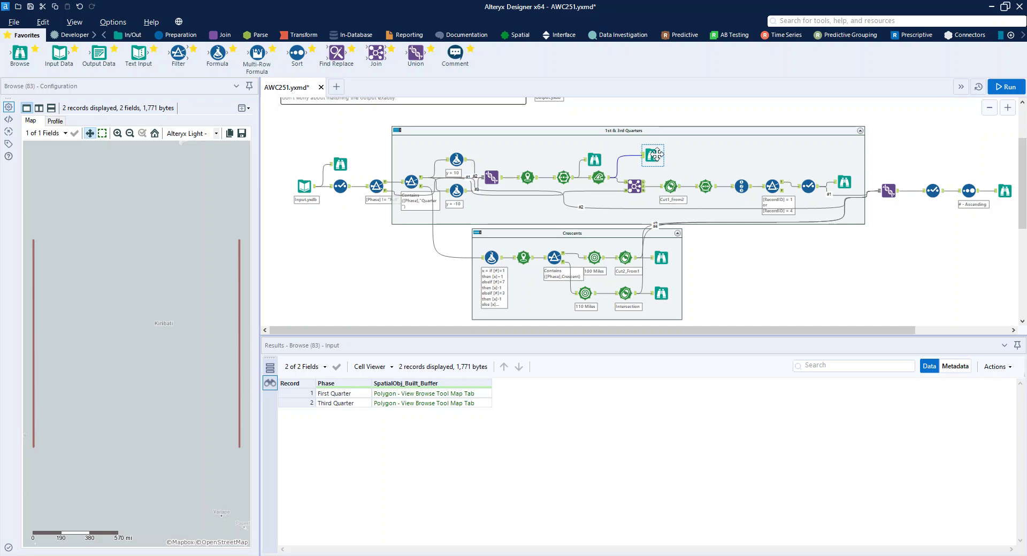
# Attach Browse tools to the quarters branch's spatial process and Join outputs, run the workflow, and view the Join's map.
pyautogui.click(633, 183)
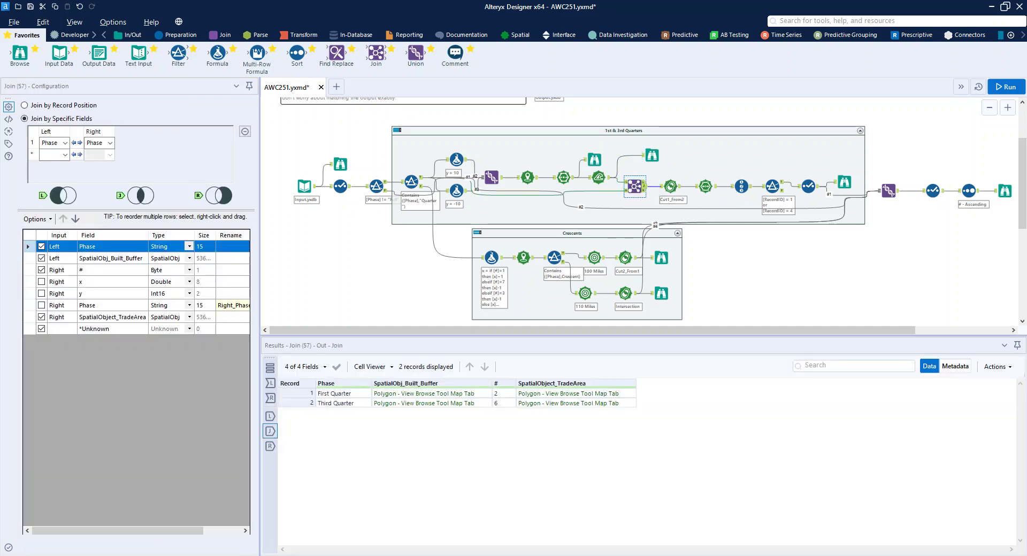
pyautogui.moveTo(19, 53); pyautogui.dragTo(692, 160)
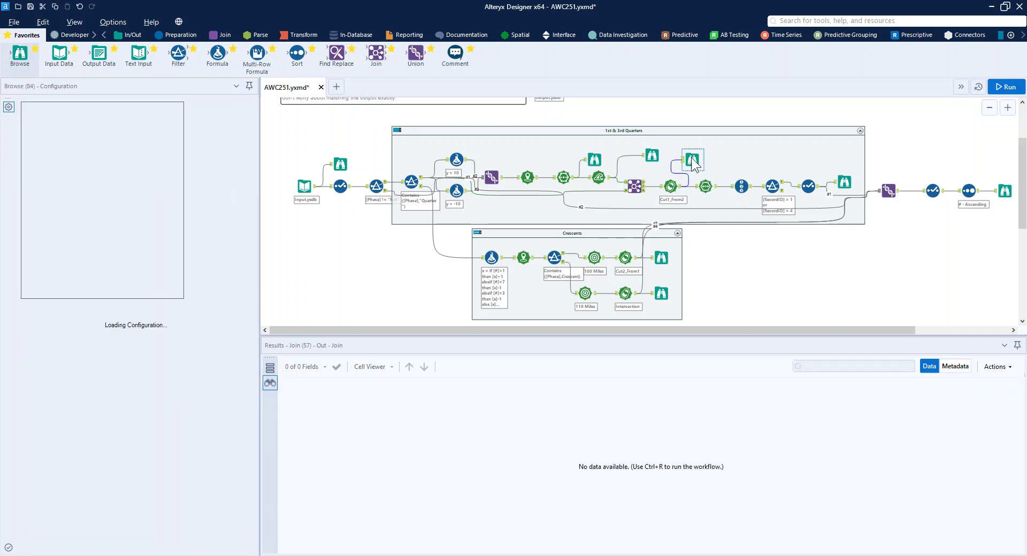
pyautogui.moveTo(20, 53); pyautogui.dragTo(670, 204)
pyautogui.click(1005, 87)
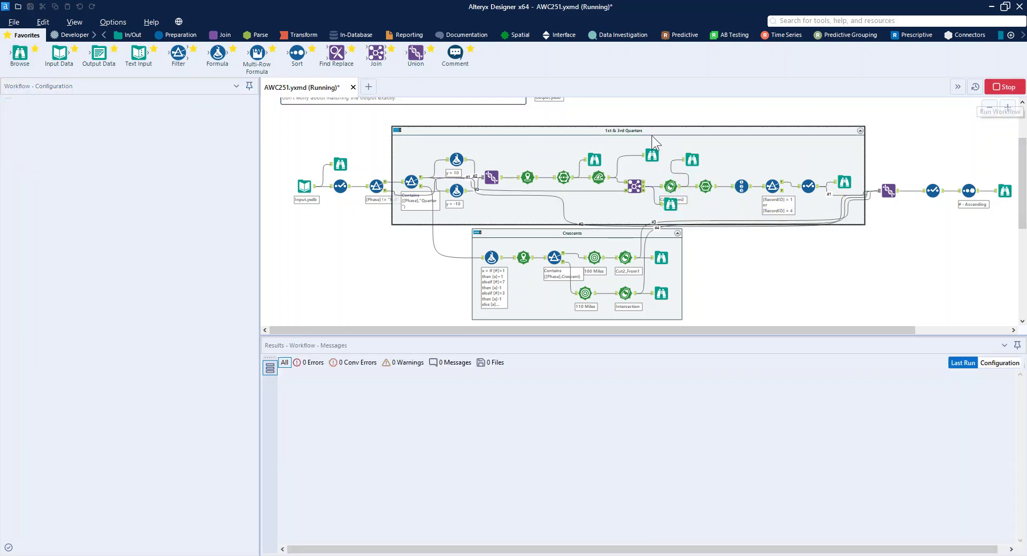
pyautogui.click(670, 203)
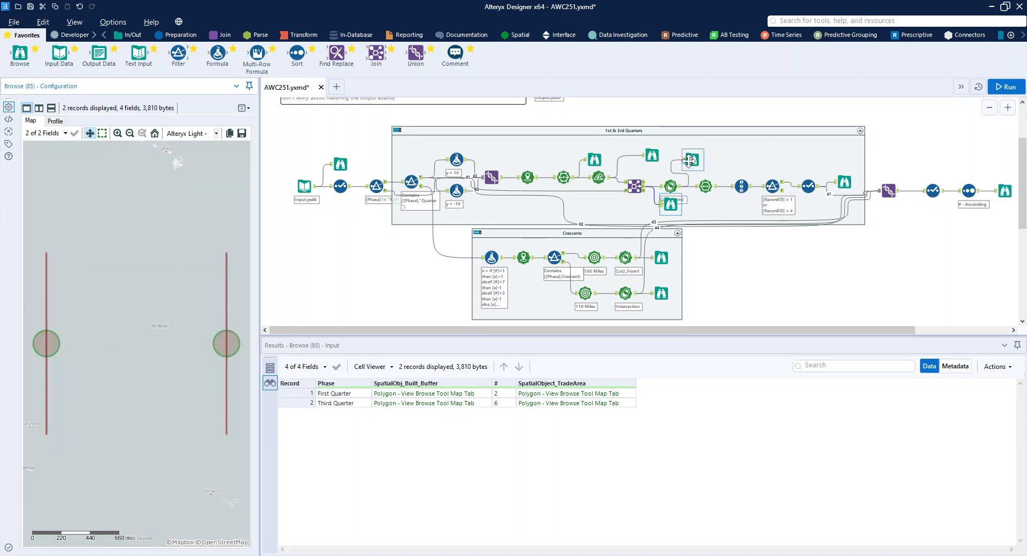
# Show only the SpatialObj_Process field on the spatial process output's map, hiding SpatialObj_Built_Buffer and SpatialObject_TradeArea.
pyautogui.click(690, 161)
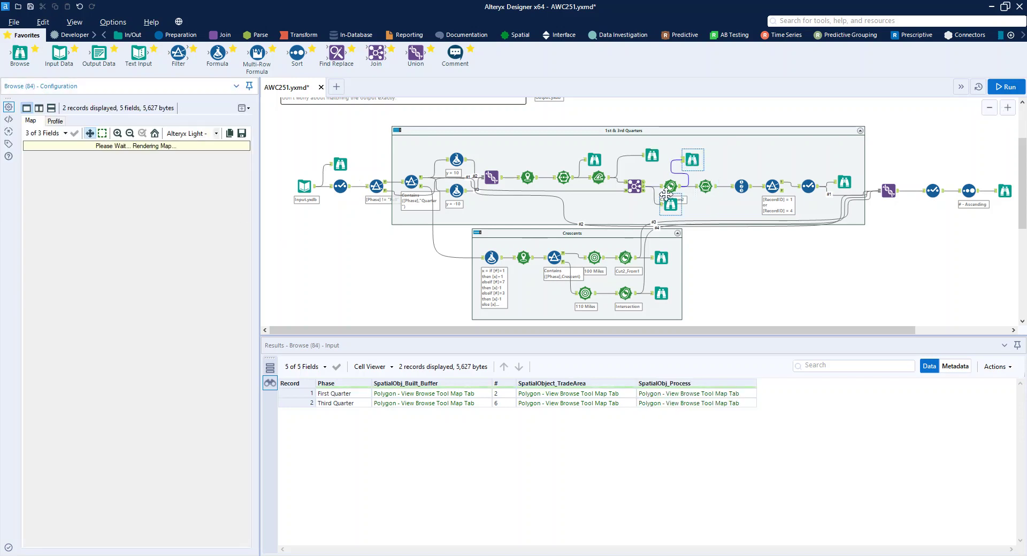
pyautogui.click(62, 131)
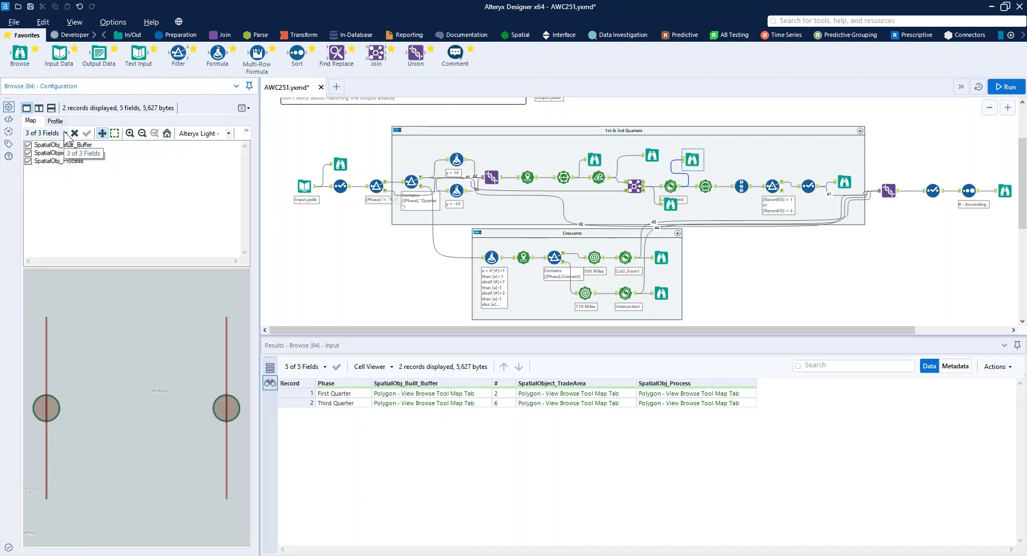
pyautogui.click(28, 145)
pyautogui.click(28, 153)
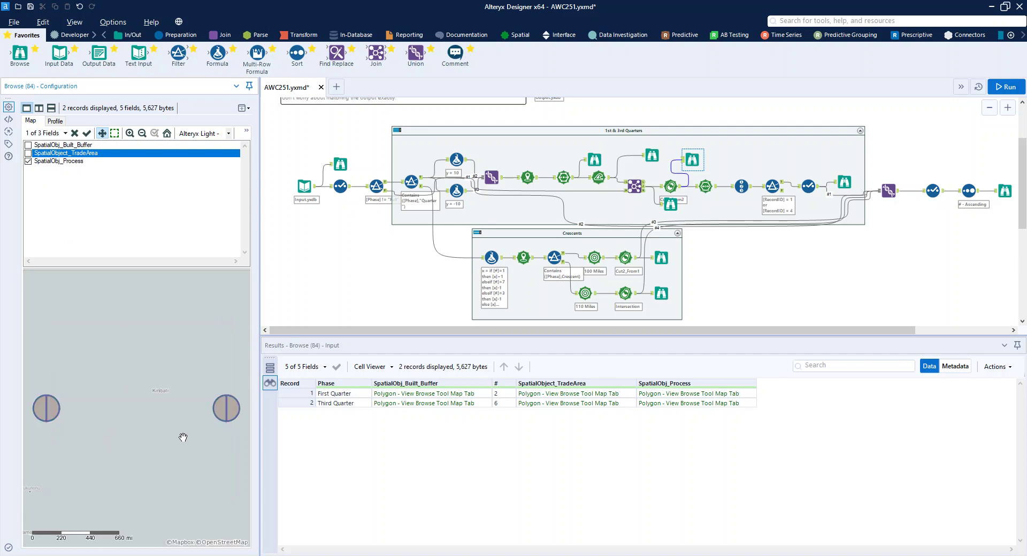
# Review the Poly-Split, Record ID and RecordID filter tools, the quarter-moon output map, and the final map of all phases.
pyautogui.click(705, 187)
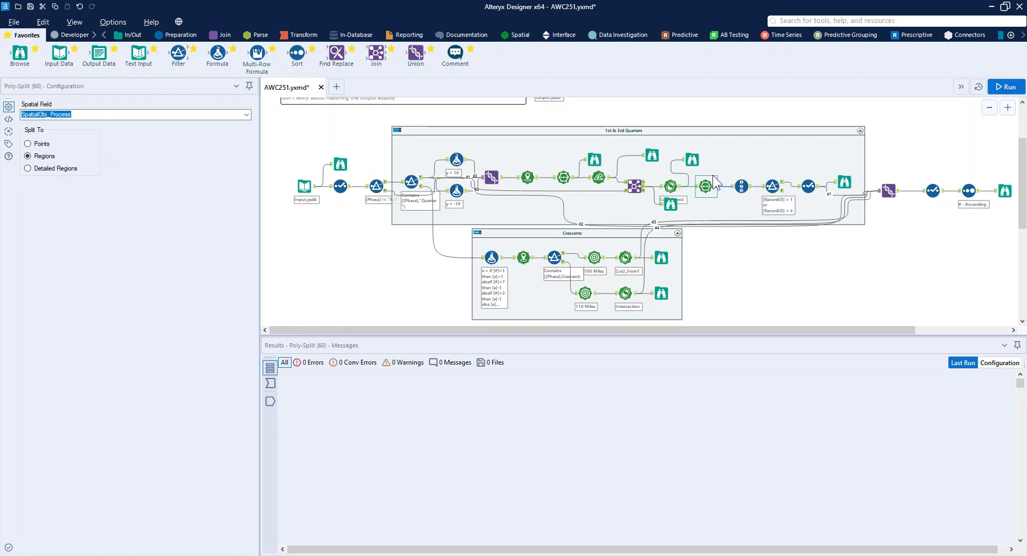
pyautogui.click(742, 185)
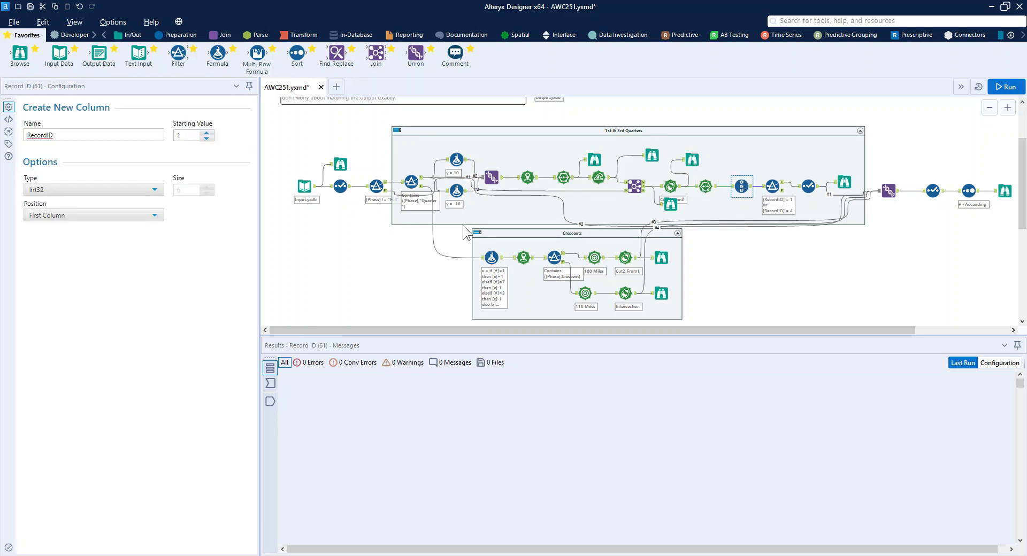
pyautogui.click(773, 186)
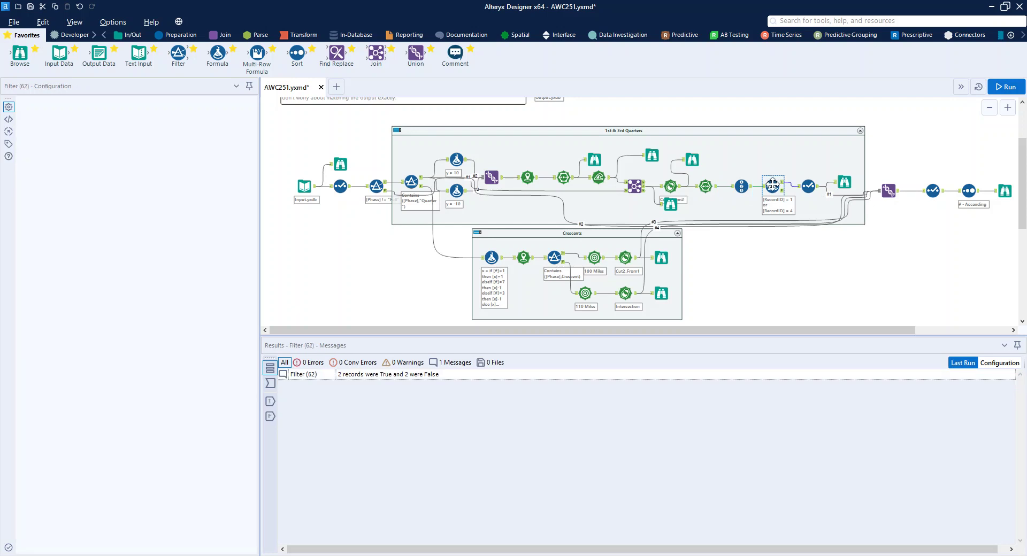
pyautogui.click(844, 182)
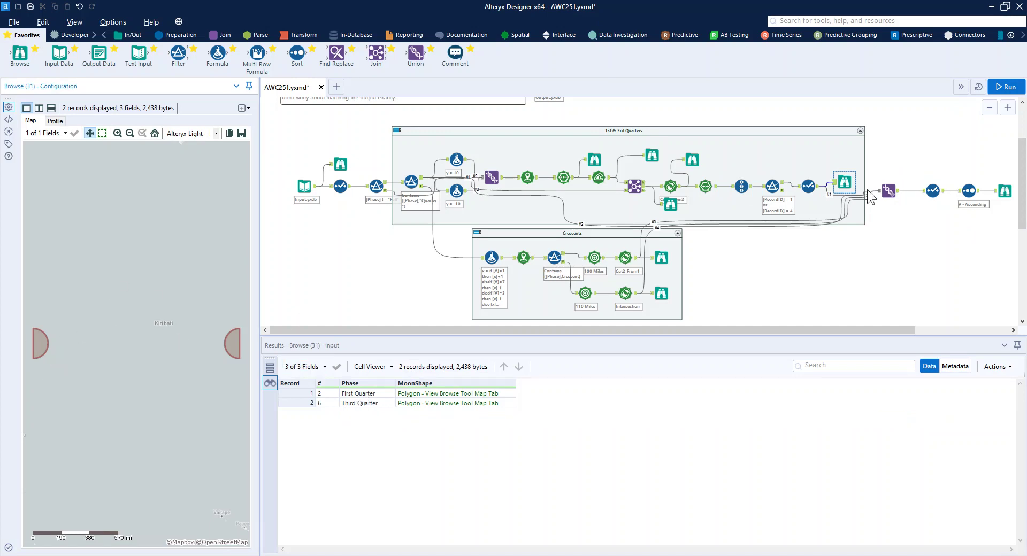
pyautogui.click(1004, 191)
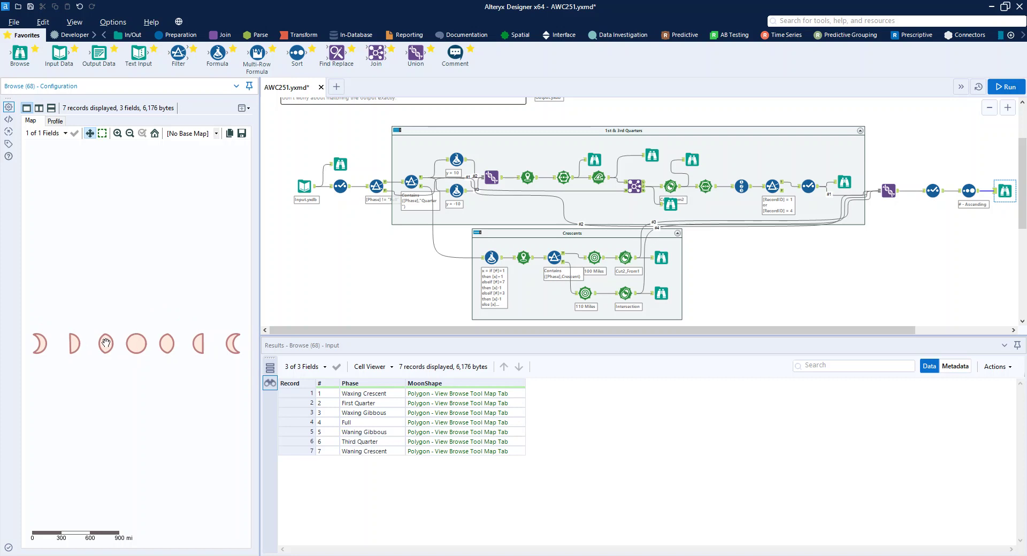
# View the original circles on the input map, and examine the Crescents Formula tool's incoming records and x-shift expression.
pyautogui.click(336, 169)
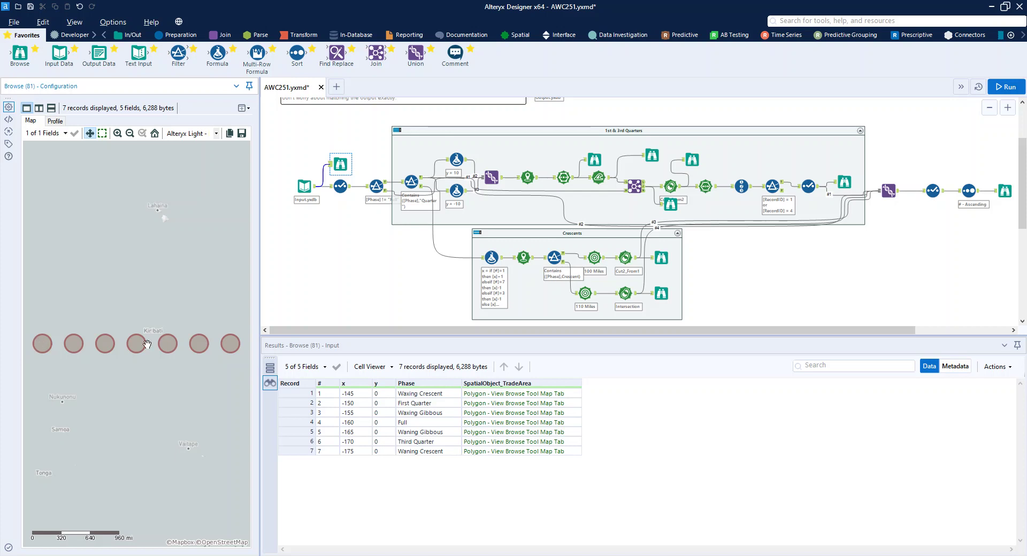
pyautogui.click(491, 257)
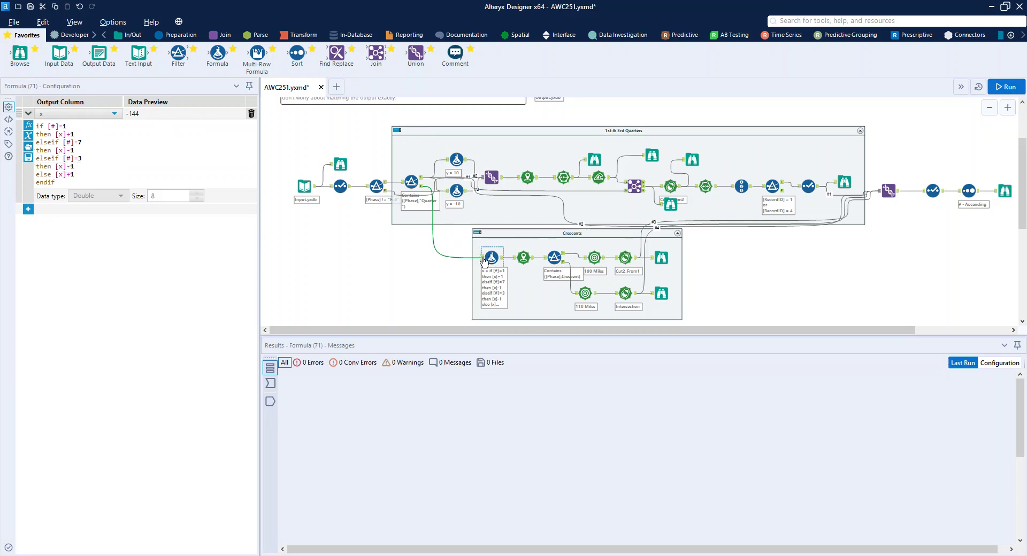
pyautogui.click(452, 257)
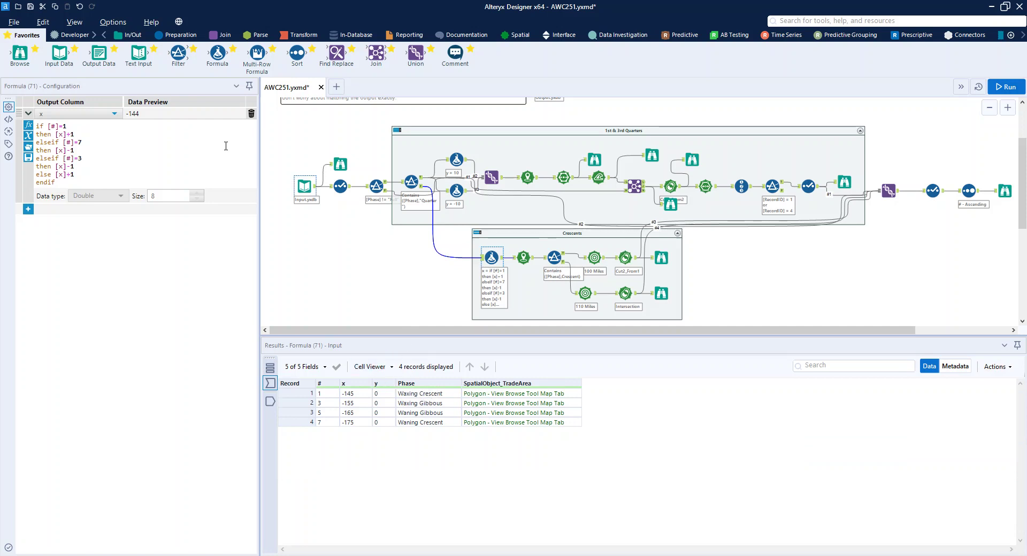
pyautogui.click(80, 136)
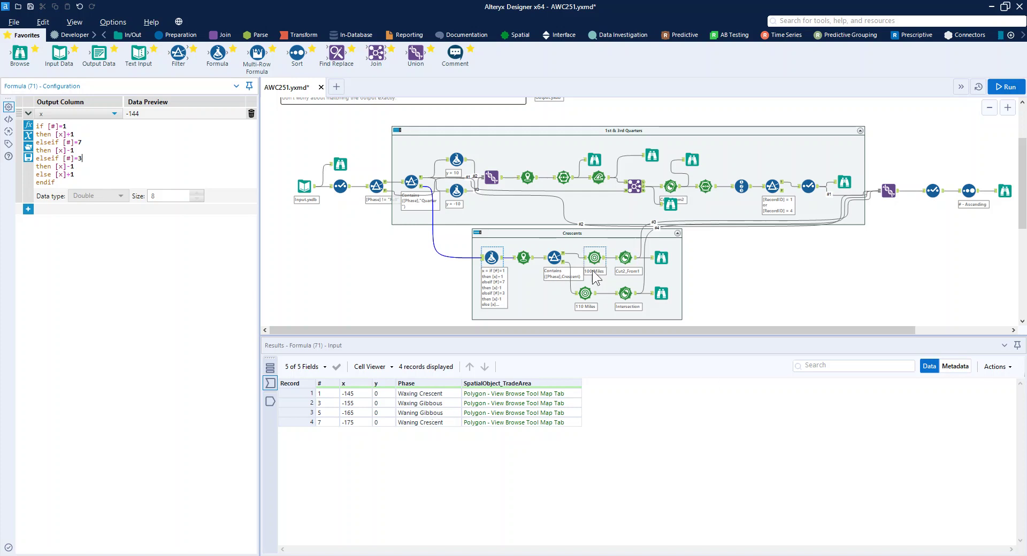
# Examine the Crescents branch's Create Points tool, Crescent filter and its true output, 100-mile Trade Area, and Cut 2nd From 1st spatial process.
pyautogui.click(524, 260)
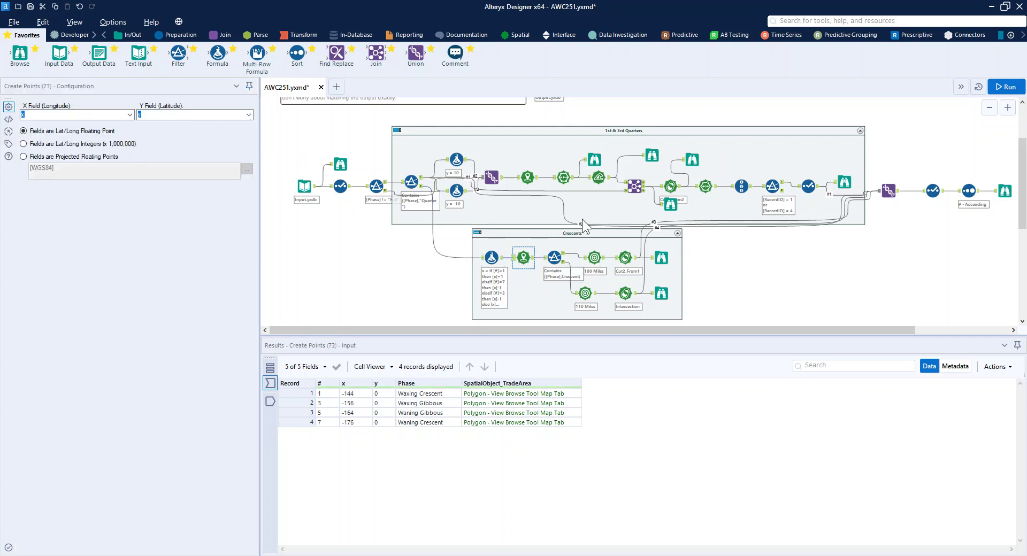
pyautogui.click(552, 257)
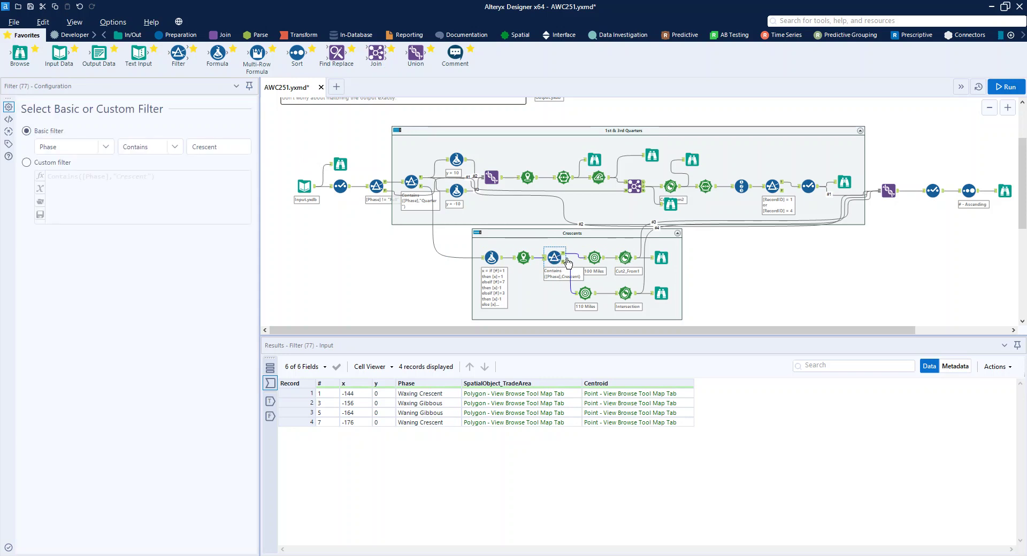
pyautogui.click(565, 254)
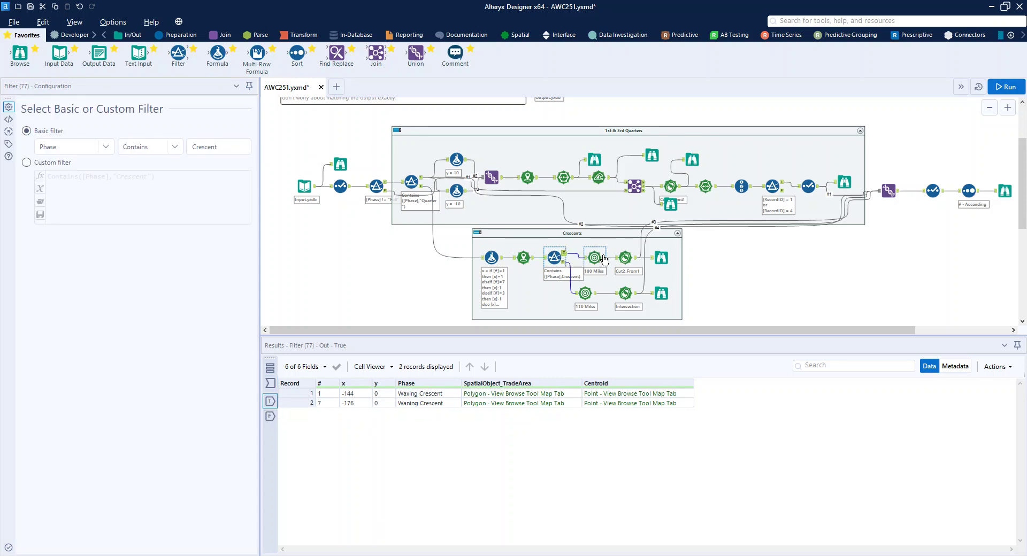
pyautogui.click(595, 257)
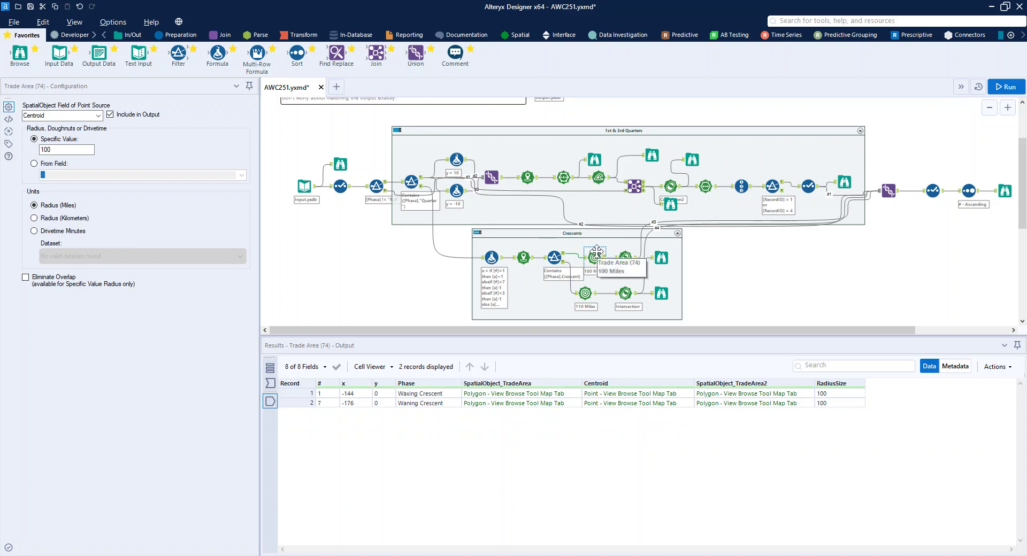
pyautogui.click(625, 258)
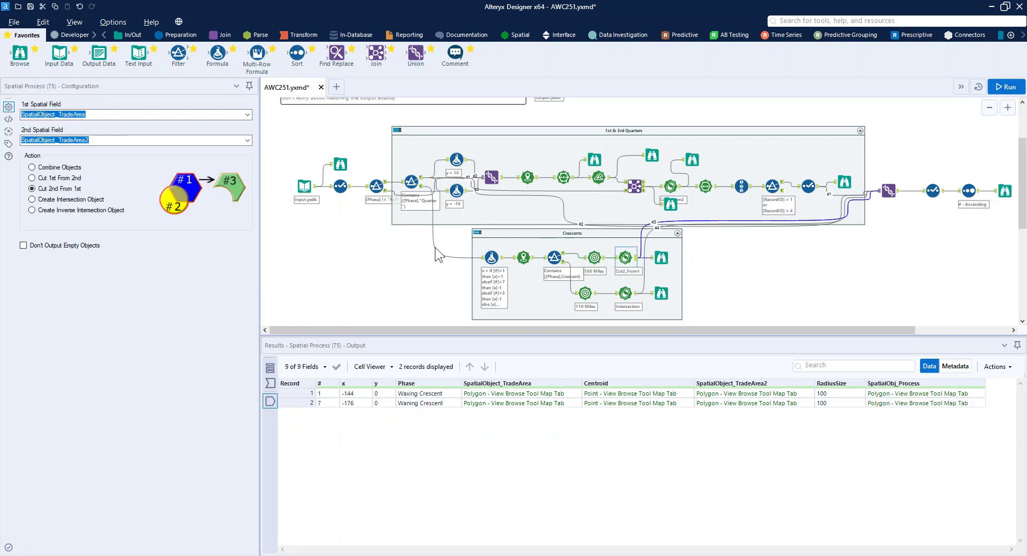
# Attach a Browse tool to the 100-mile Trade Area output, run the workflow, and view the overlapping circles and the cut crescents' map.
pyautogui.moveTo(20, 53); pyautogui.dragTo(621, 250)
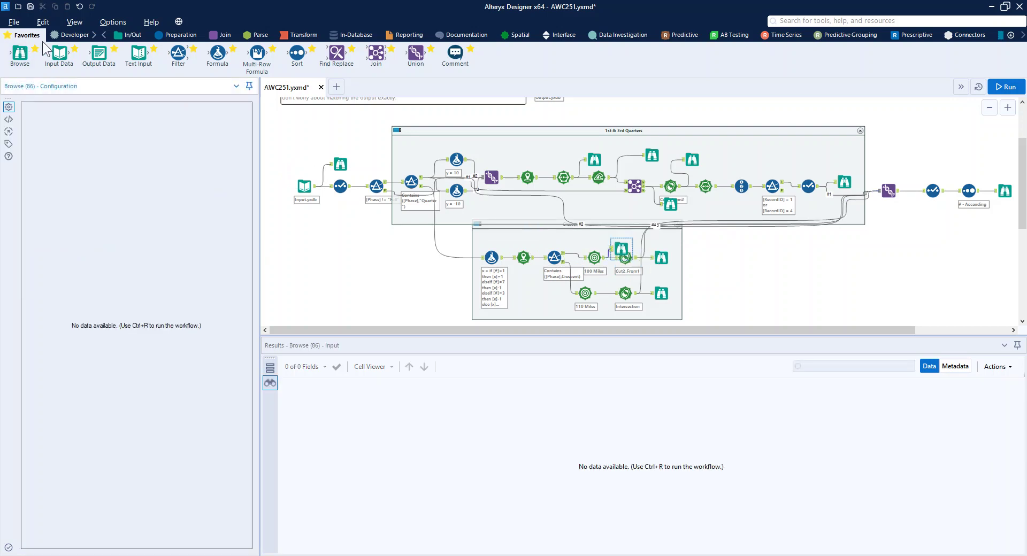
pyautogui.click(1005, 86)
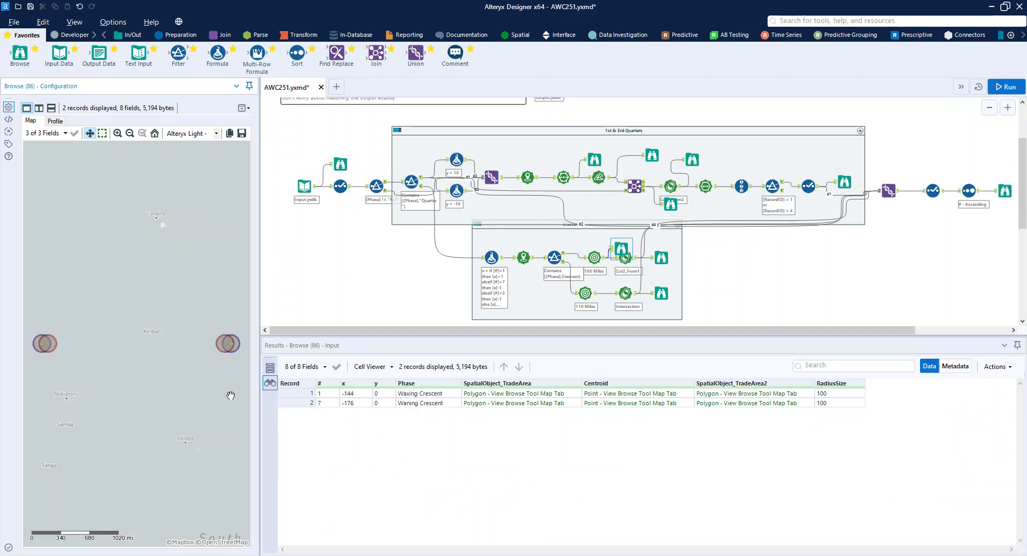
pyautogui.click(661, 258)
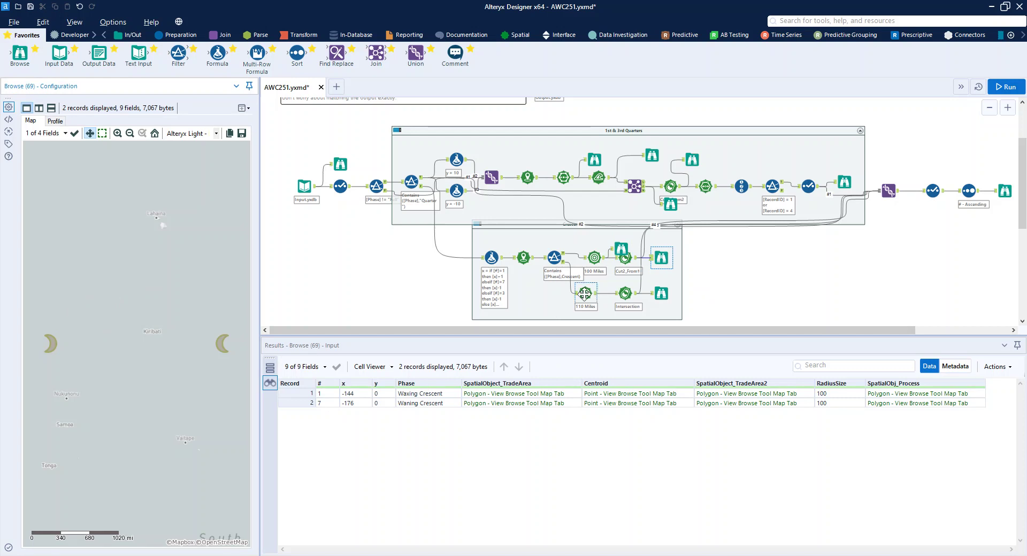
# Review the 110-mile Trade Area settings, the gibbous Intersection output map, and the final sorted output of all moon phases.
pyautogui.click(586, 294)
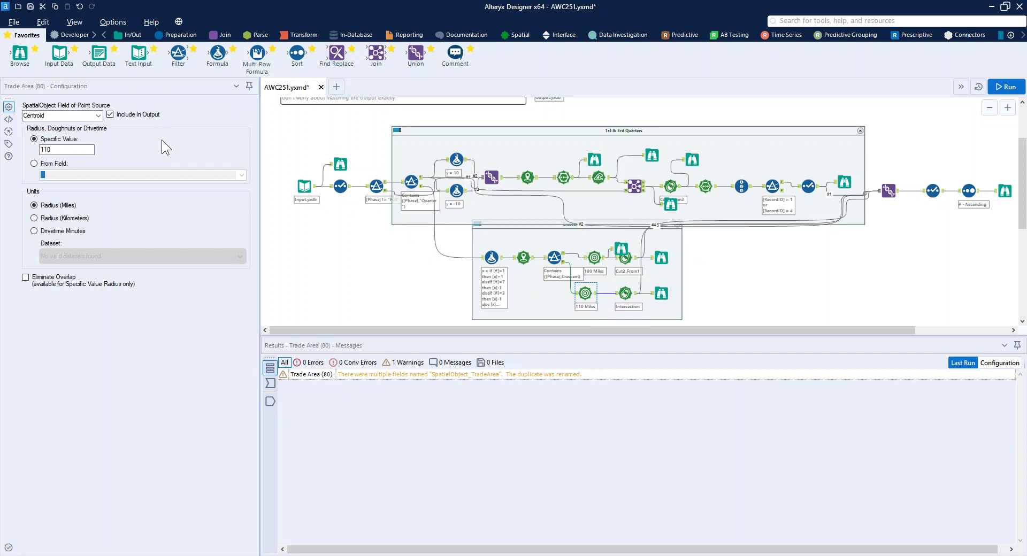
pyautogui.click(661, 293)
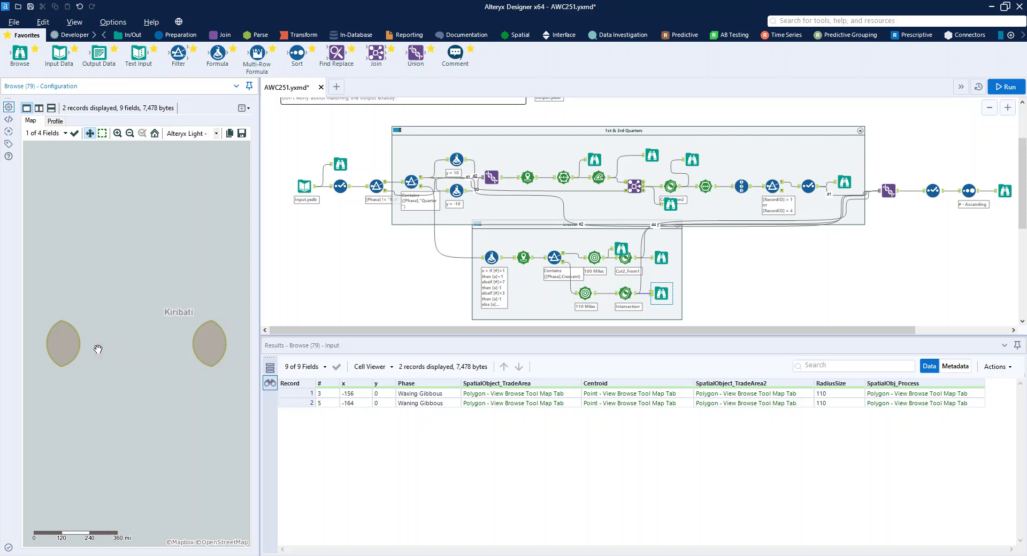
pyautogui.click(1005, 191)
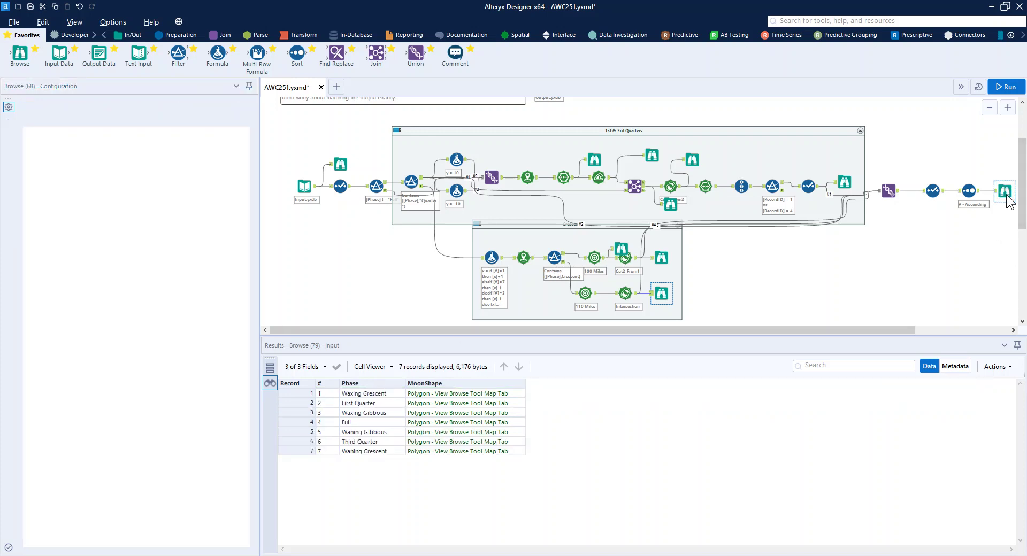